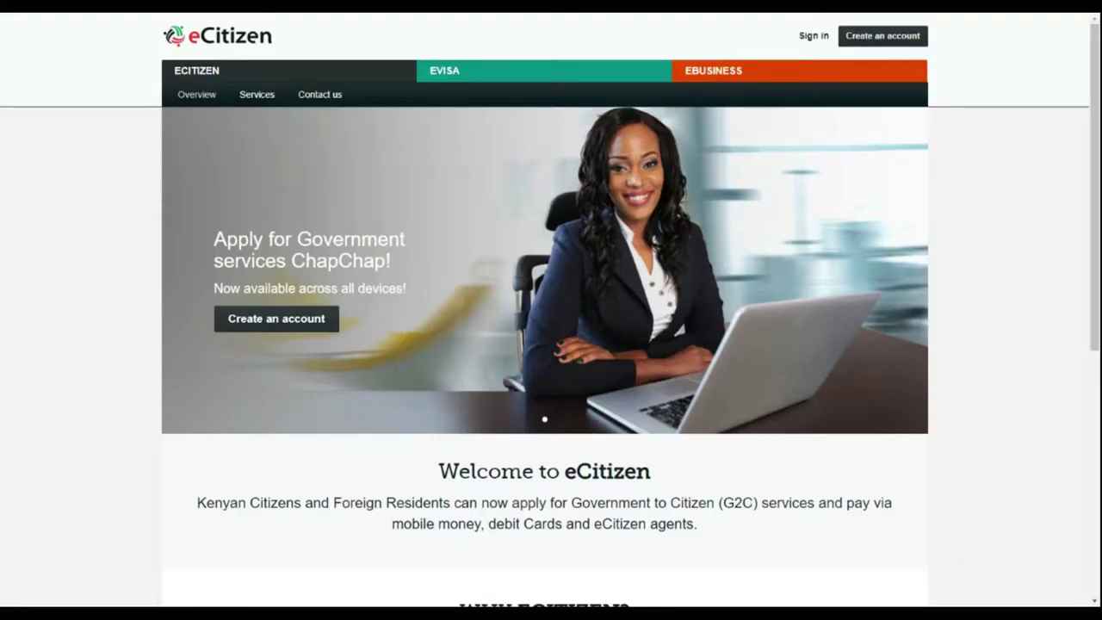
Bring up the eCitizen home page with its welcome section for online government services.
mouse_move(62, 579)
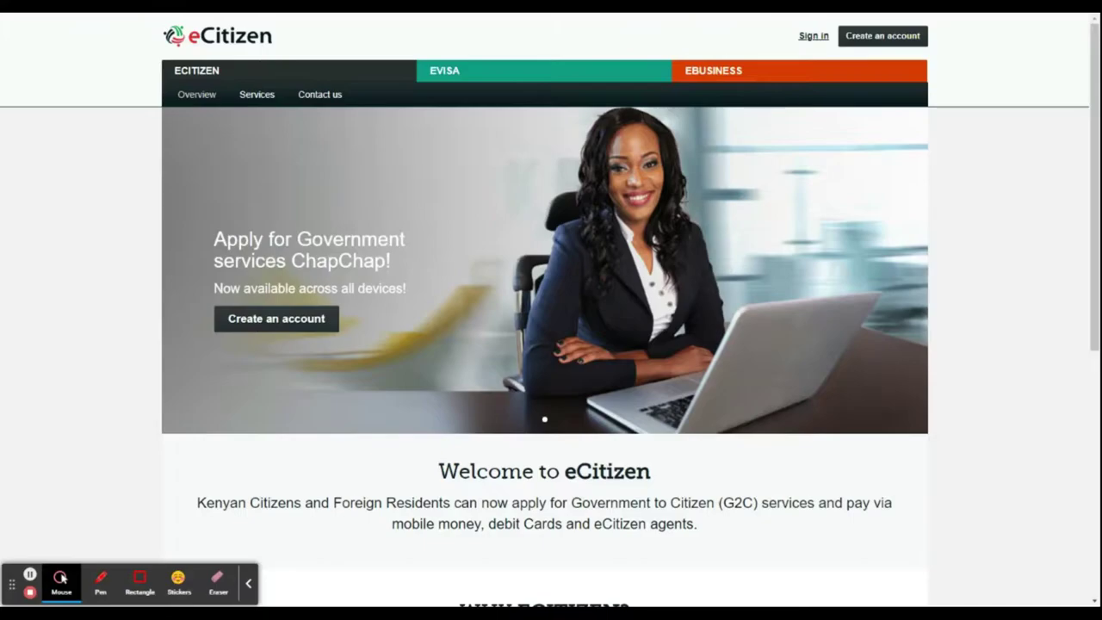
Log in to eCitizen through One Login with the account's ID number and password.
click(813, 35)
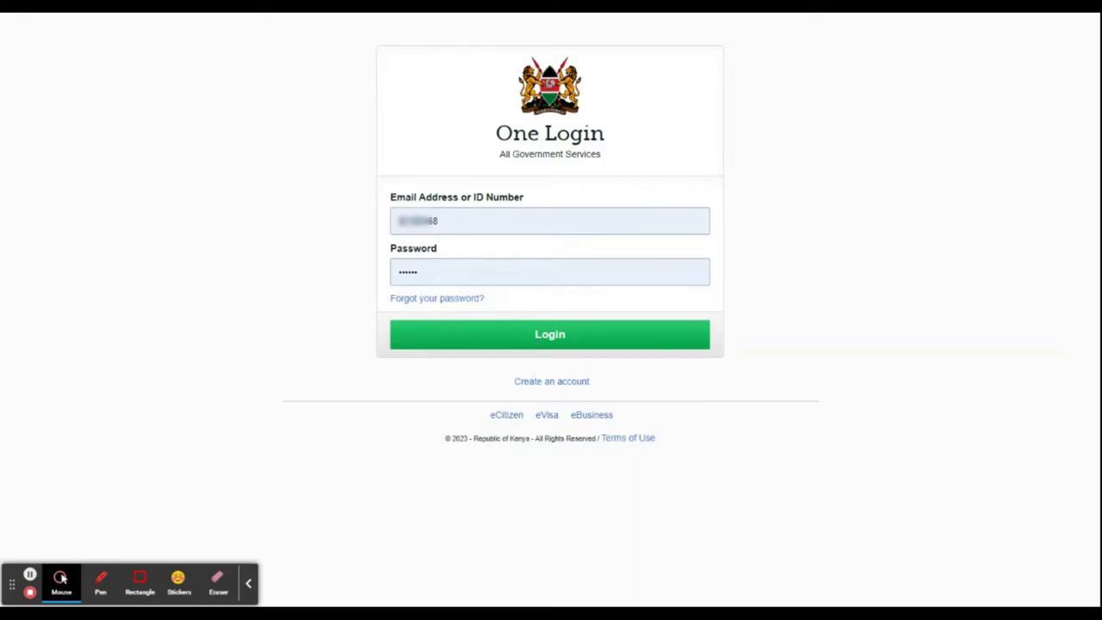
click(539, 343)
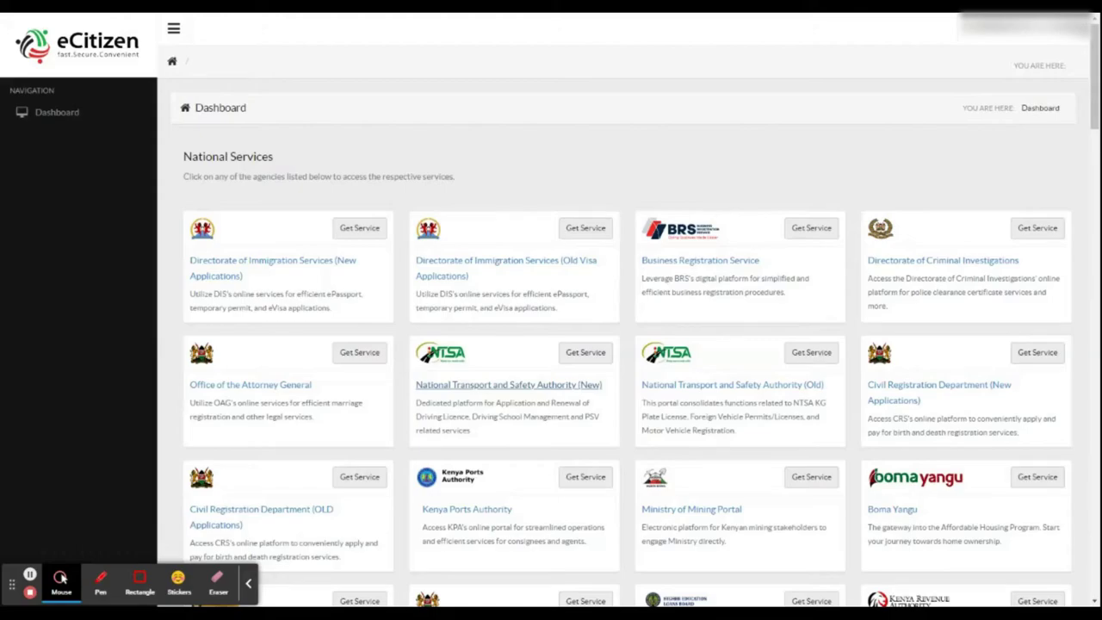
Open the National Transport and Safety Authority (New) service under National Services.
click(543, 392)
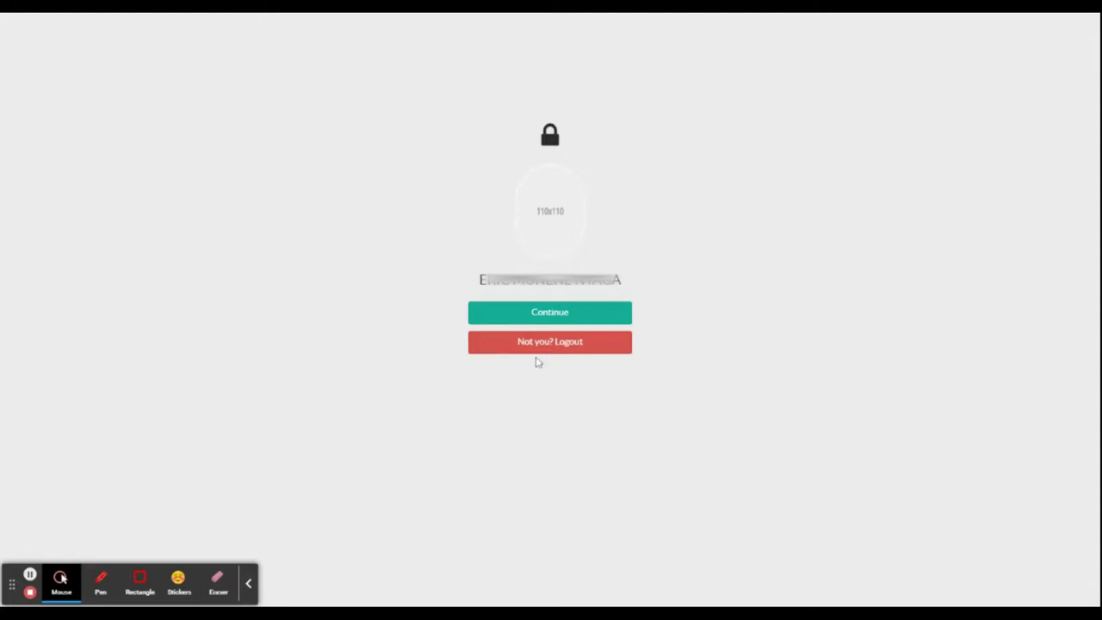
Continue past the lock screen into NTSA as the signed-in user.
click(545, 313)
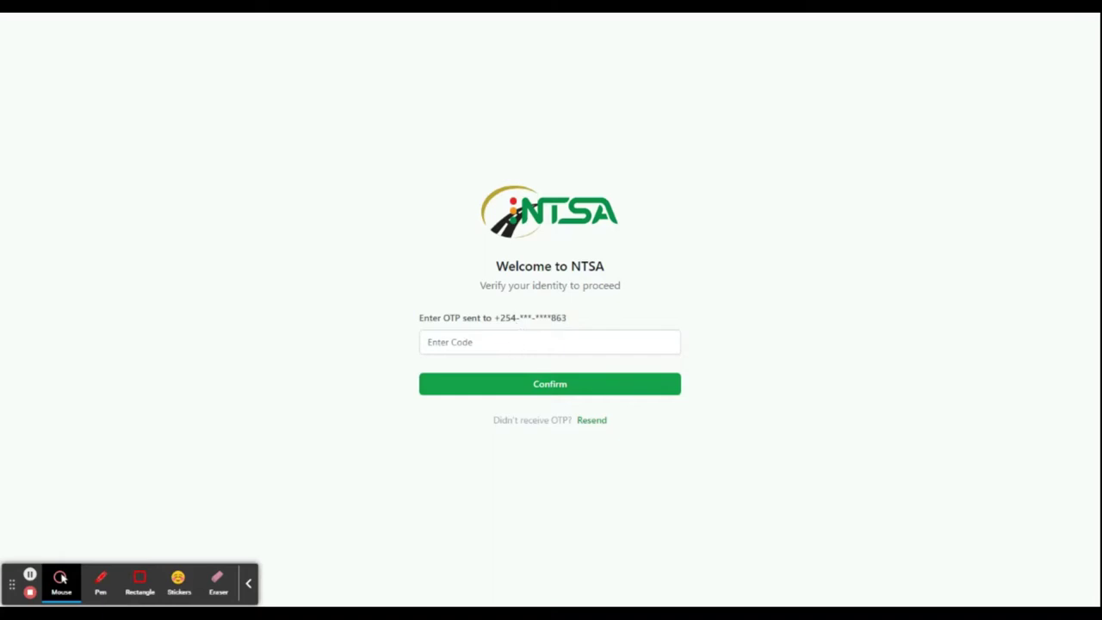
Enter the SMS one-time verification code and confirm it to reach the NTSA dashboard.
click(512, 345)
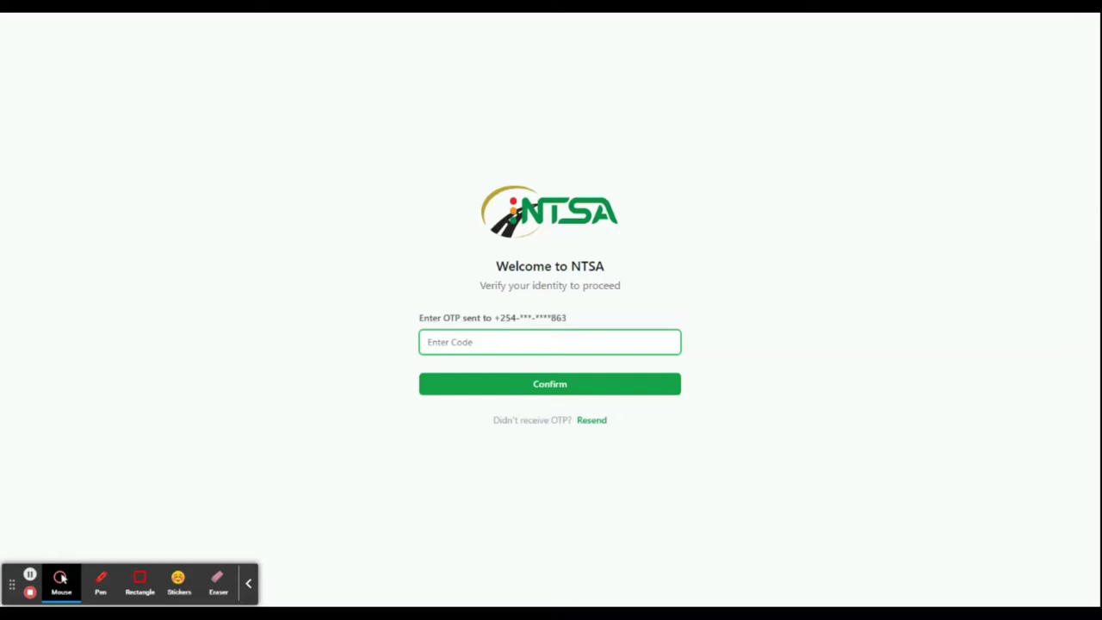
click(526, 392)
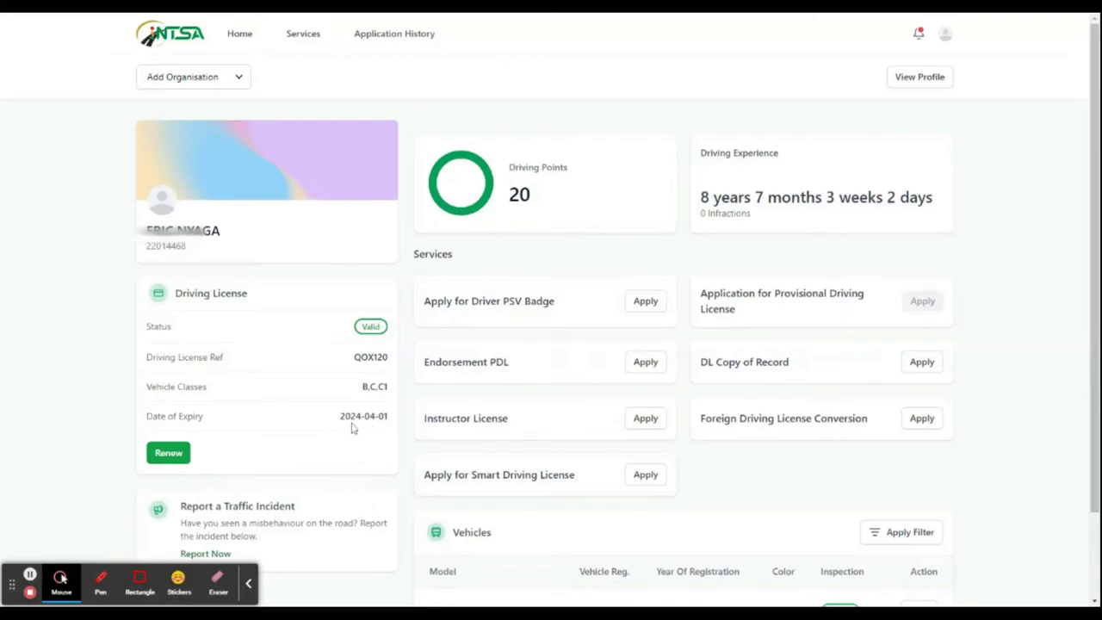
Renew the driving licence expiring 2024-04-01 from its dashboard card.
click(165, 459)
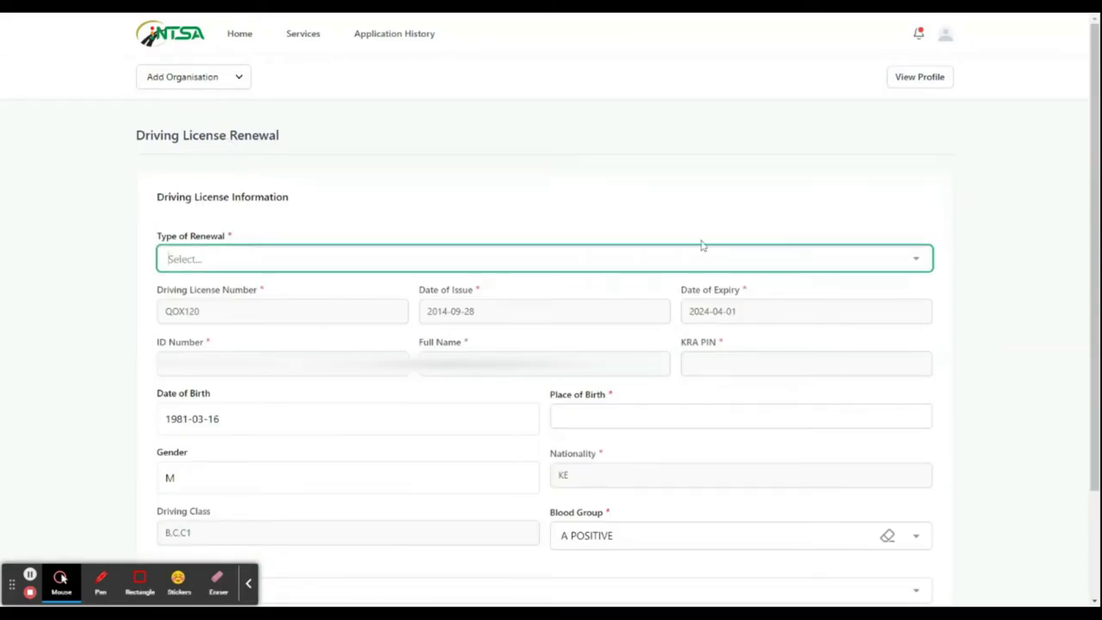
Check the Type of Renewal options without choosing one, then scroll down the renewal form.
click(919, 260)
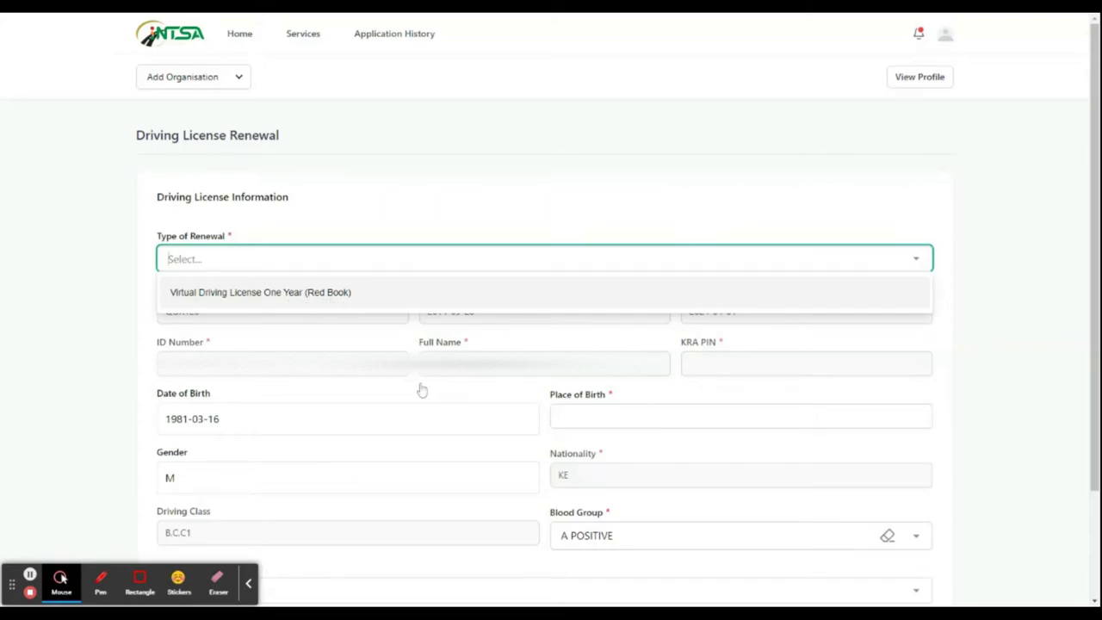
key(Escape)
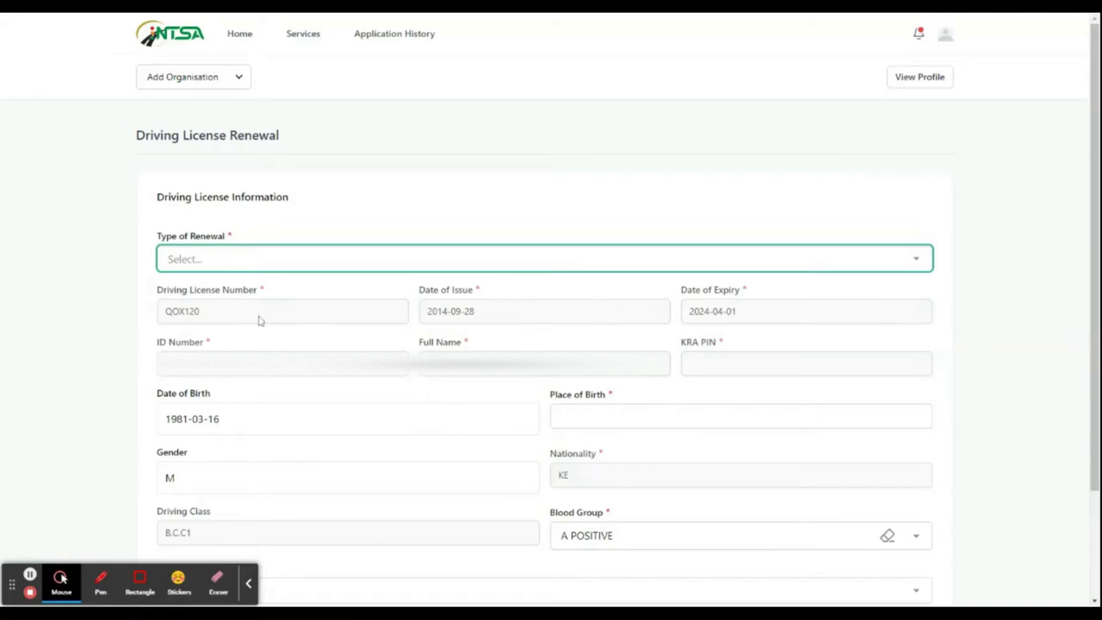
click(723, 372)
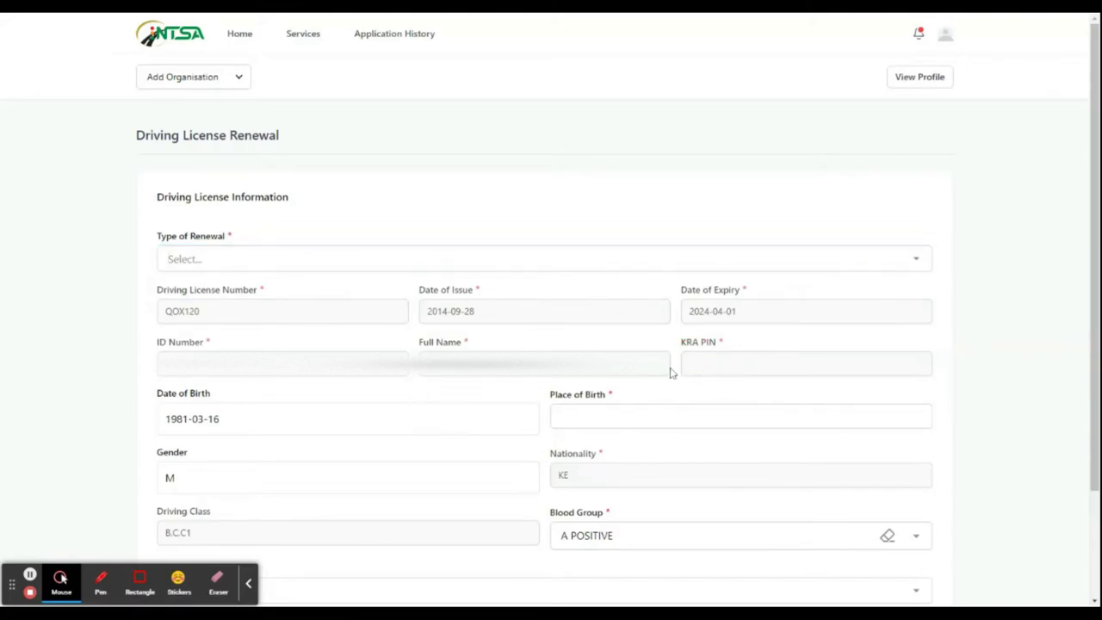
scroll(671, 373, down, 2)
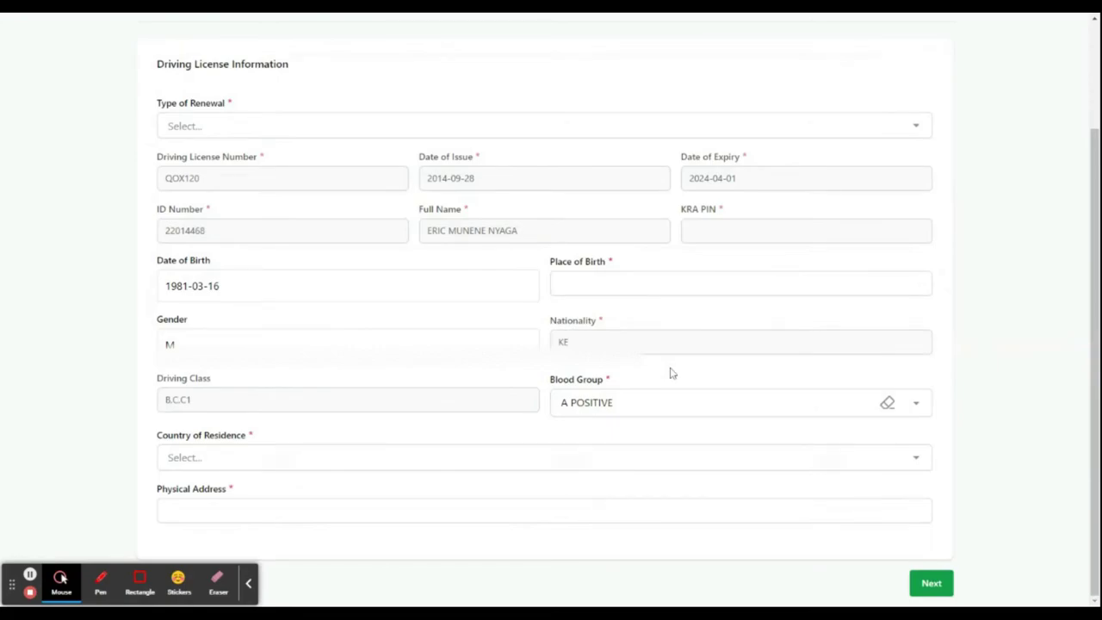
Set renewal type to Virtual Driving License One Year (Red Book) and place of birth to Embu.
click(931, 586)
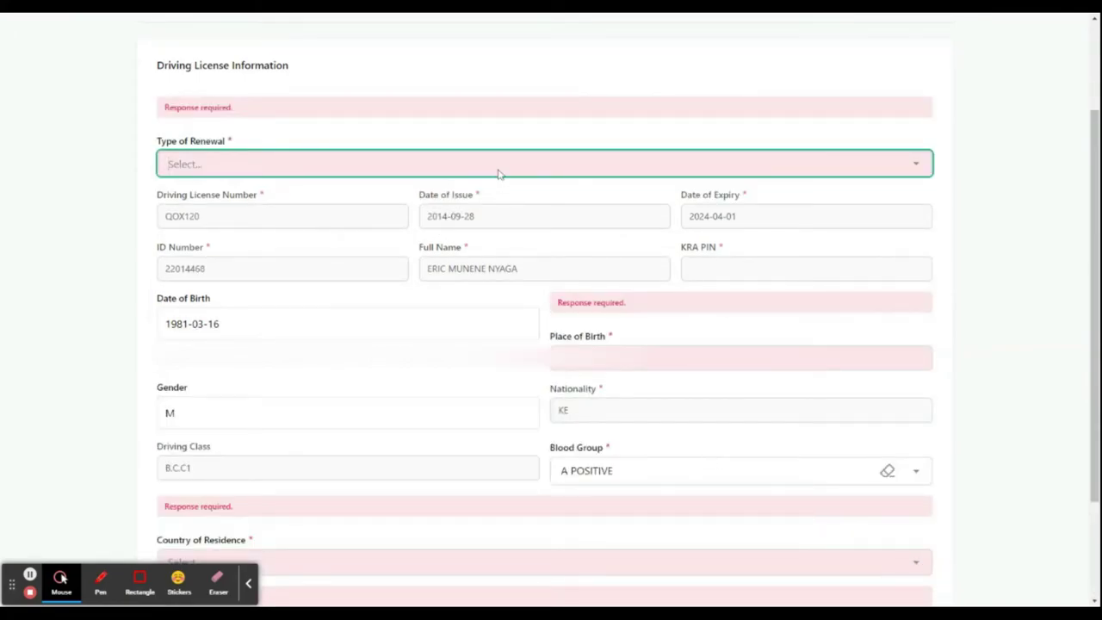
click(918, 168)
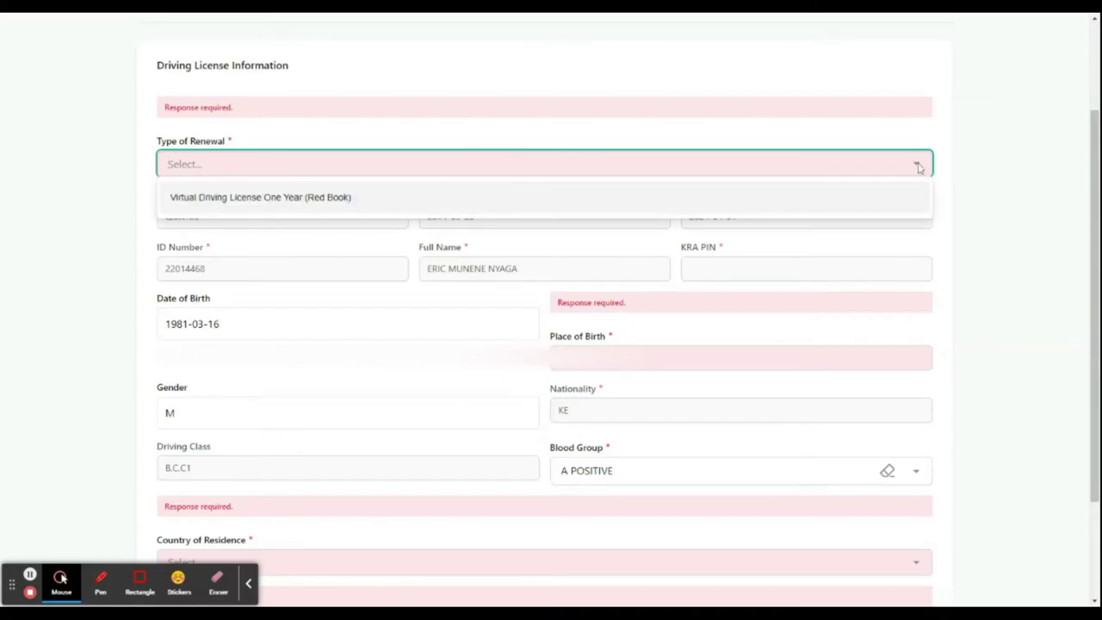
click(346, 198)
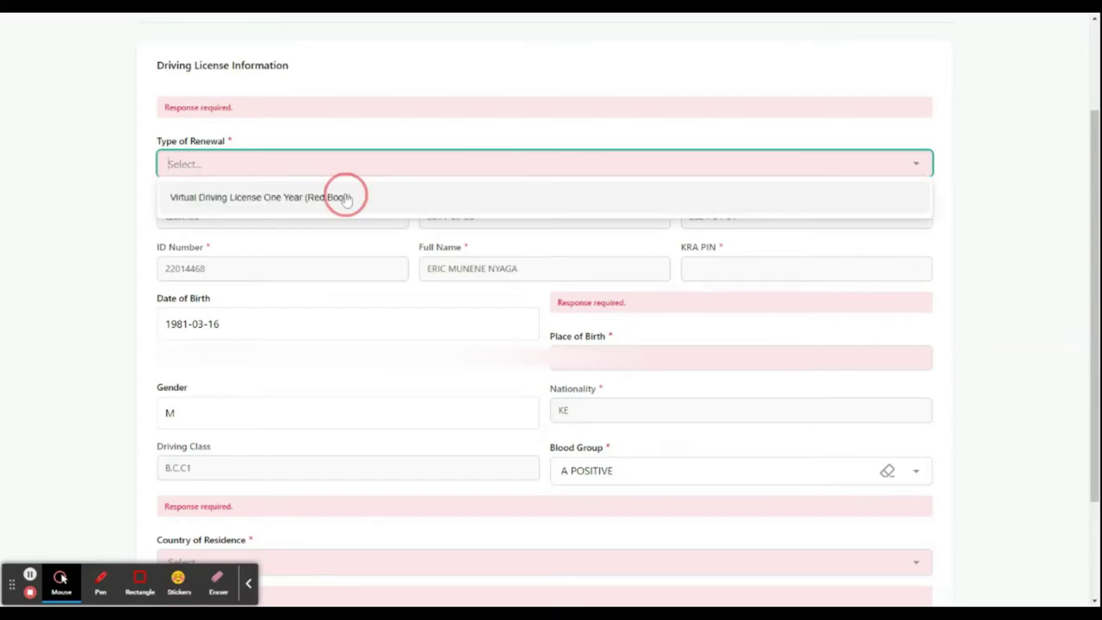
click(300, 197)
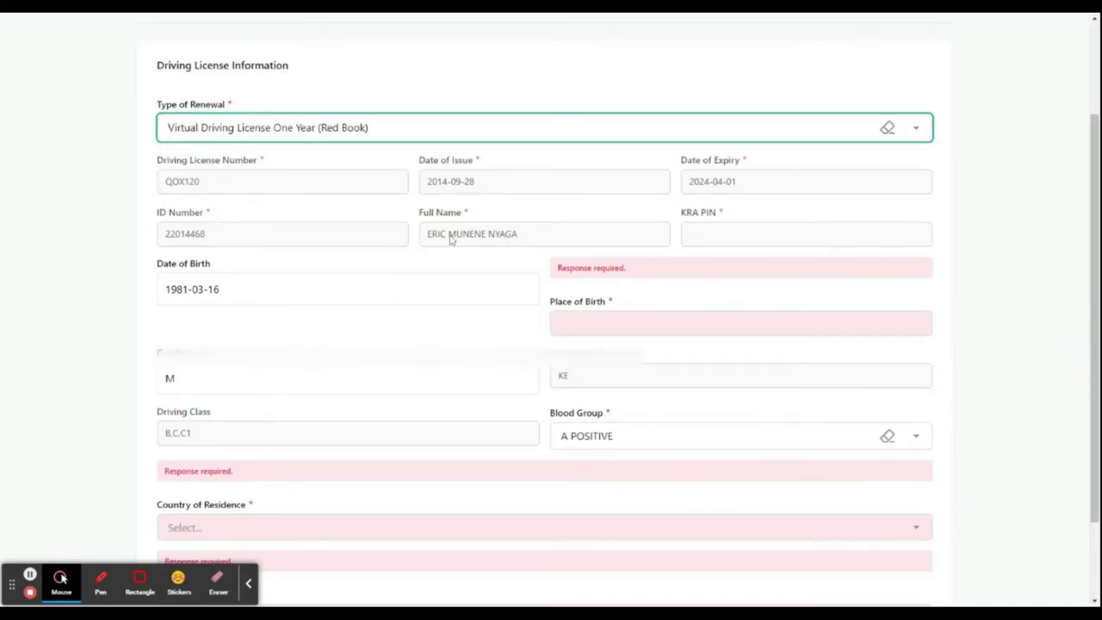
click(580, 319)
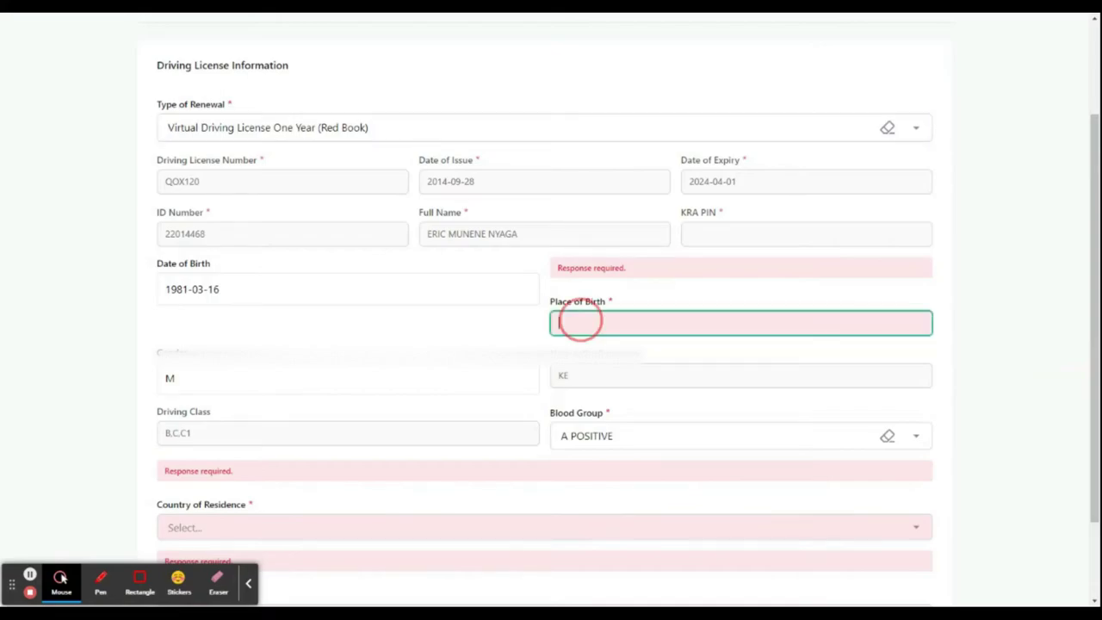
text(Embu)
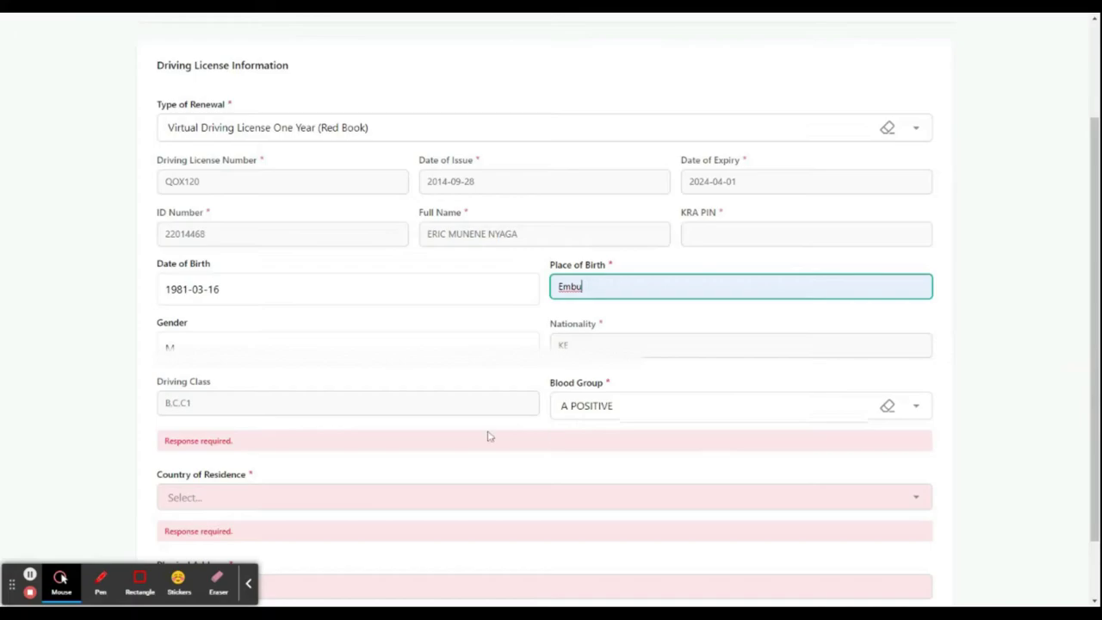
Enter 'Imara Daima Estate' as physical address and attempt Next, hitting the Country of Residence error.
scroll(503, 446, down, 1)
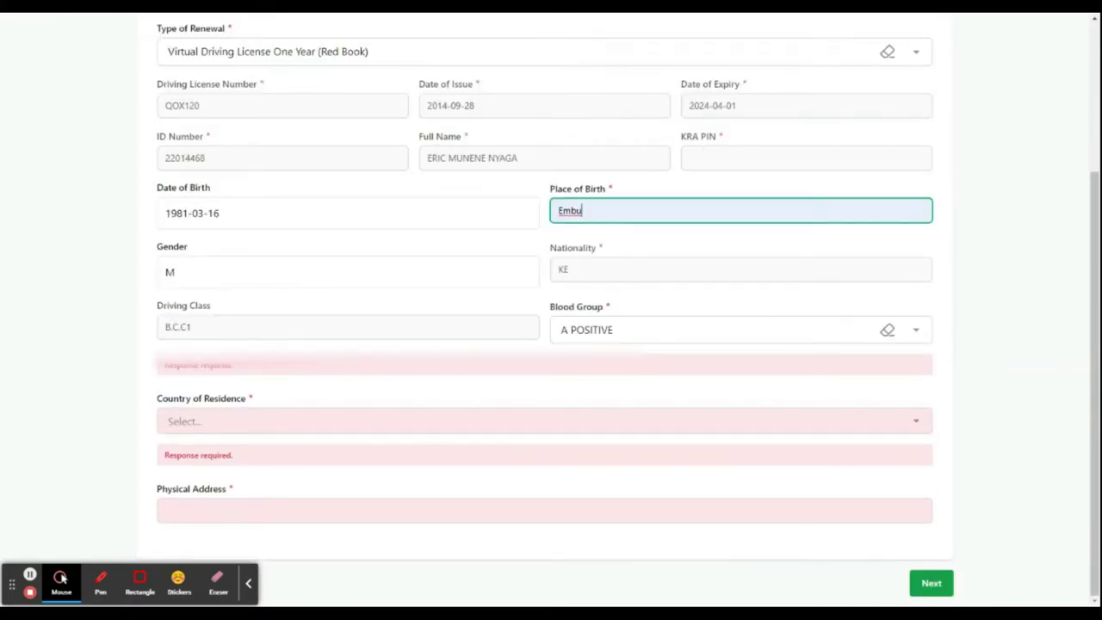
click(378, 421)
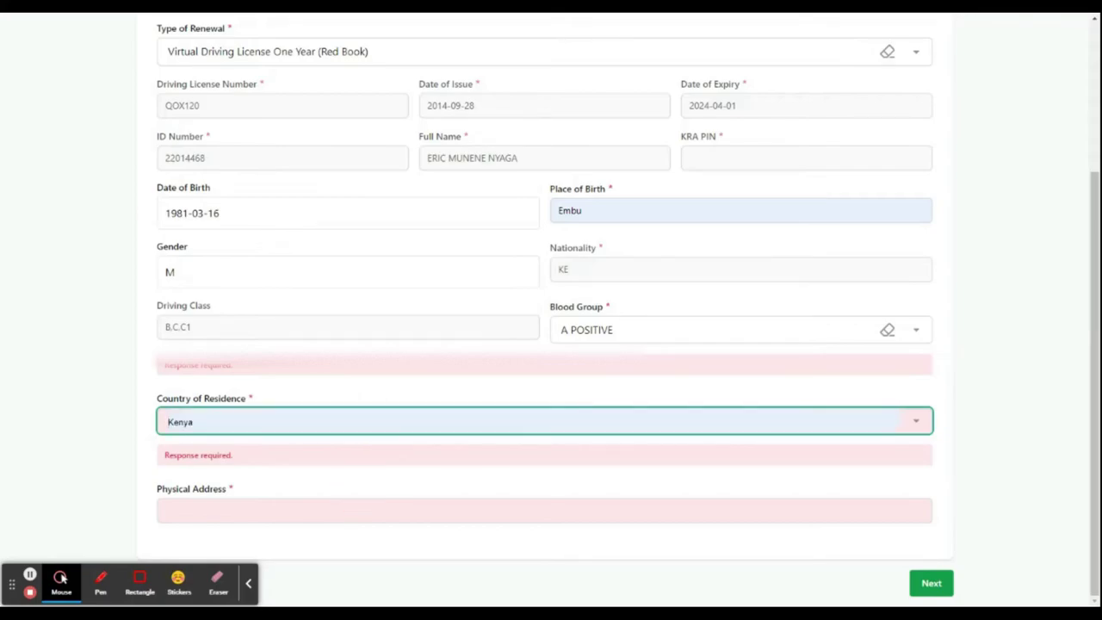
click(291, 515)
text(Imara Daima Estate)
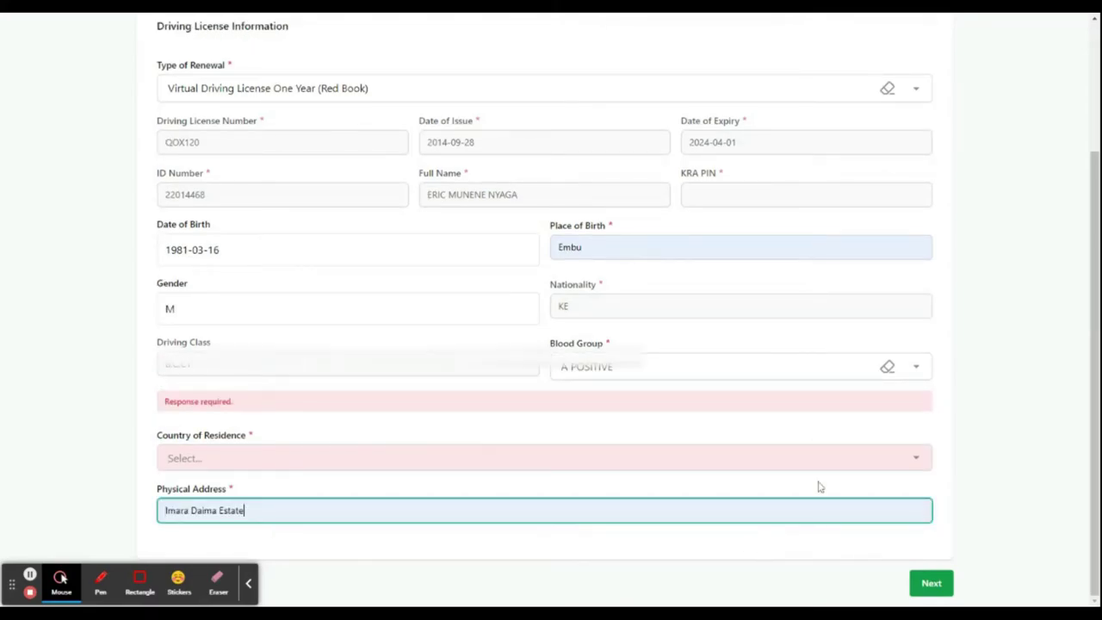
click(702, 204)
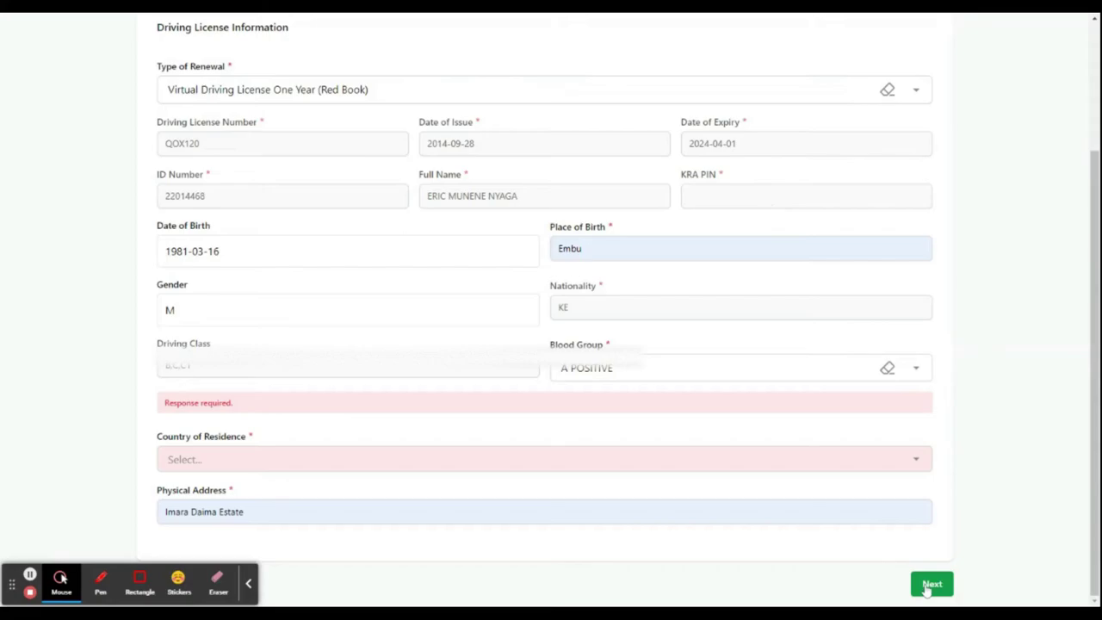
click(928, 585)
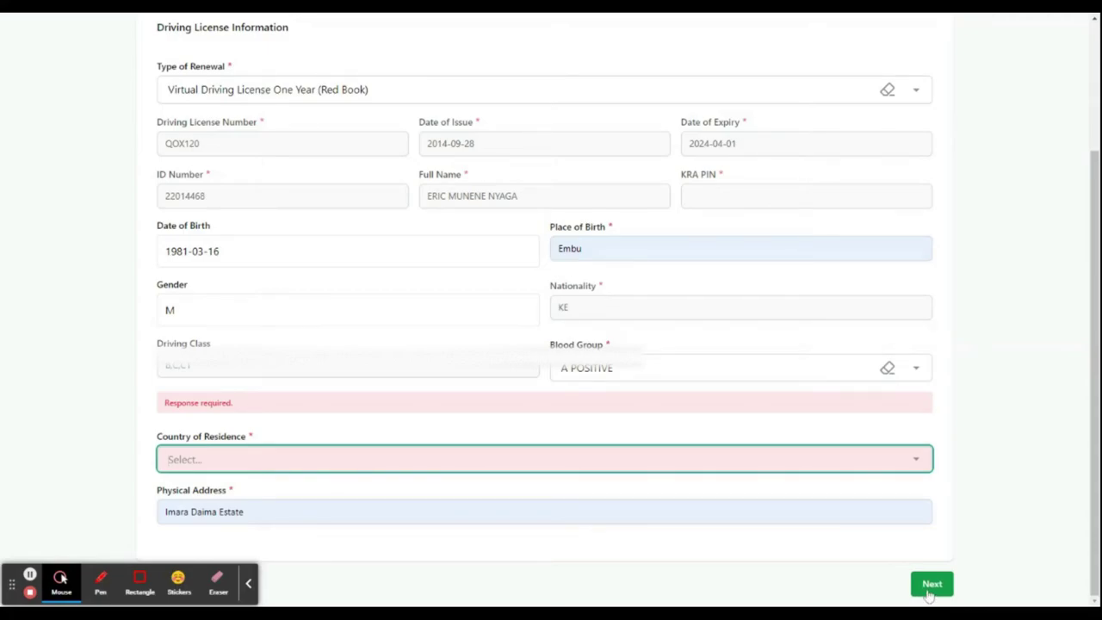
click(928, 592)
Pick Kenya as country of residence, then search 'na' and select Nairobi as county.
click(916, 463)
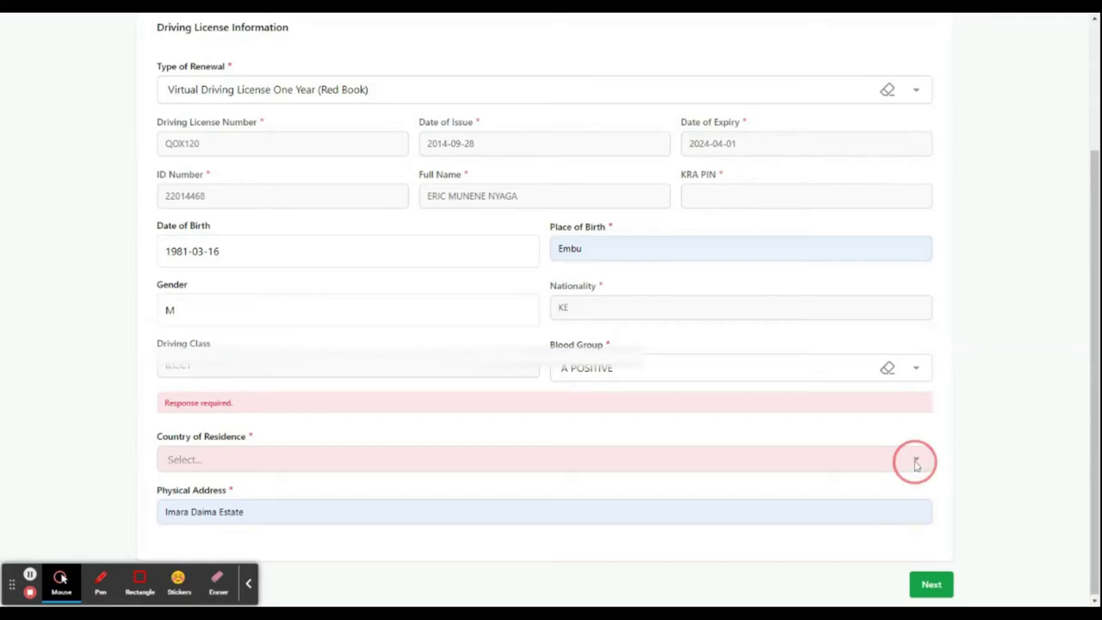
click(916, 463)
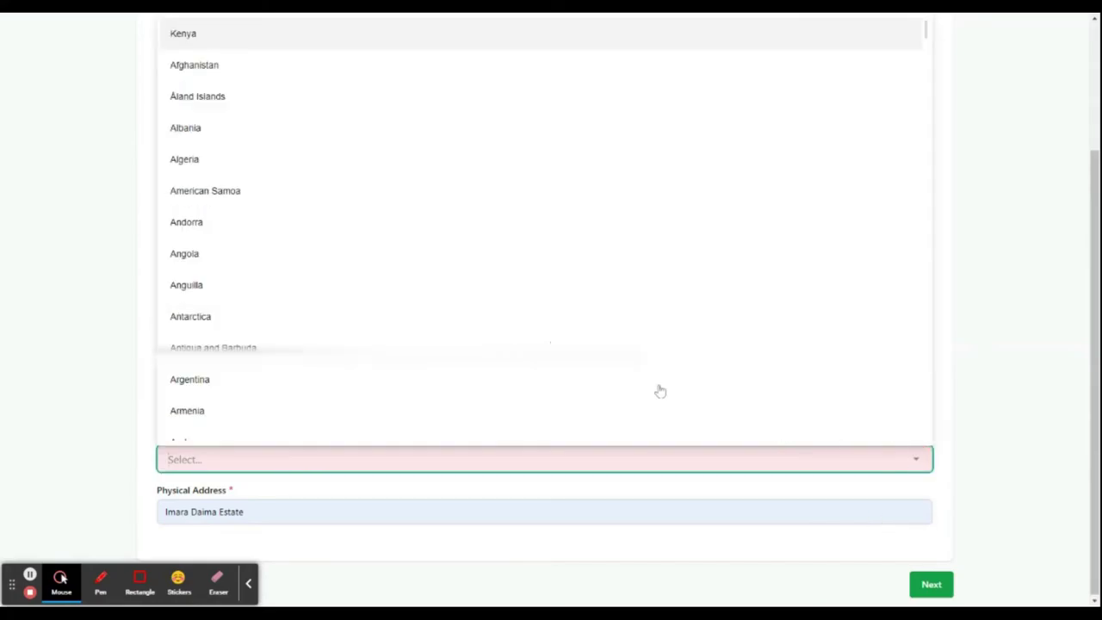
click(190, 39)
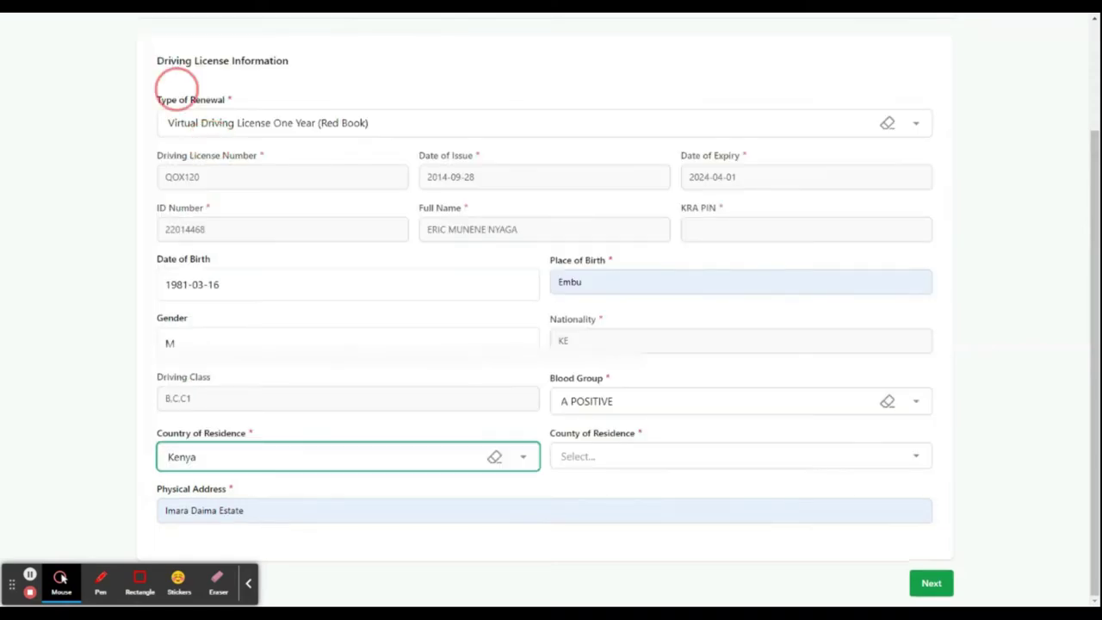
click(931, 585)
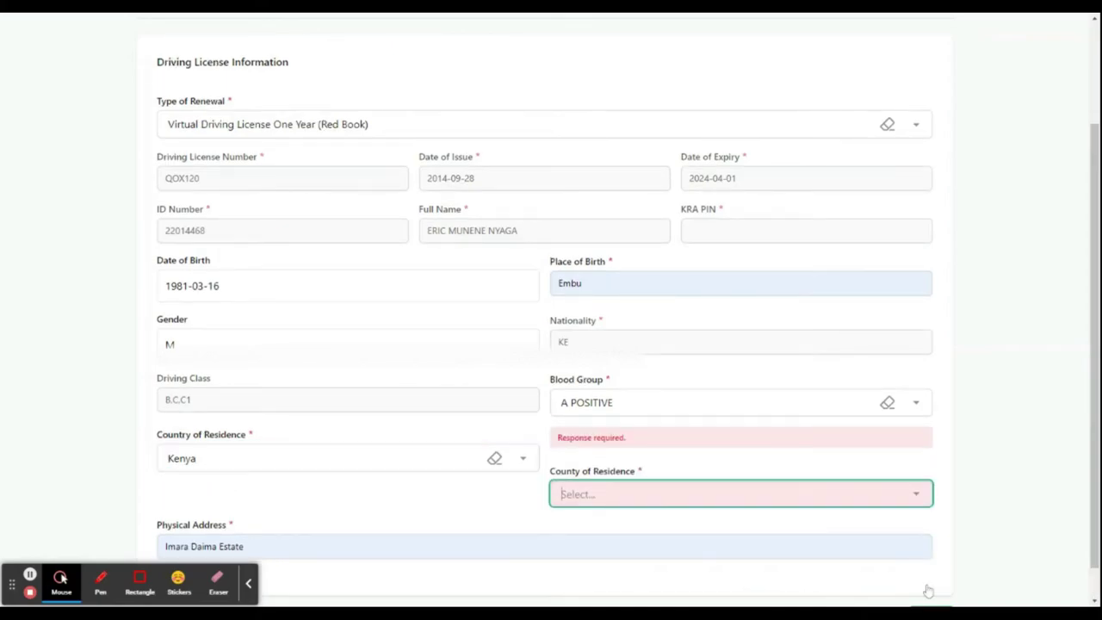
click(805, 495)
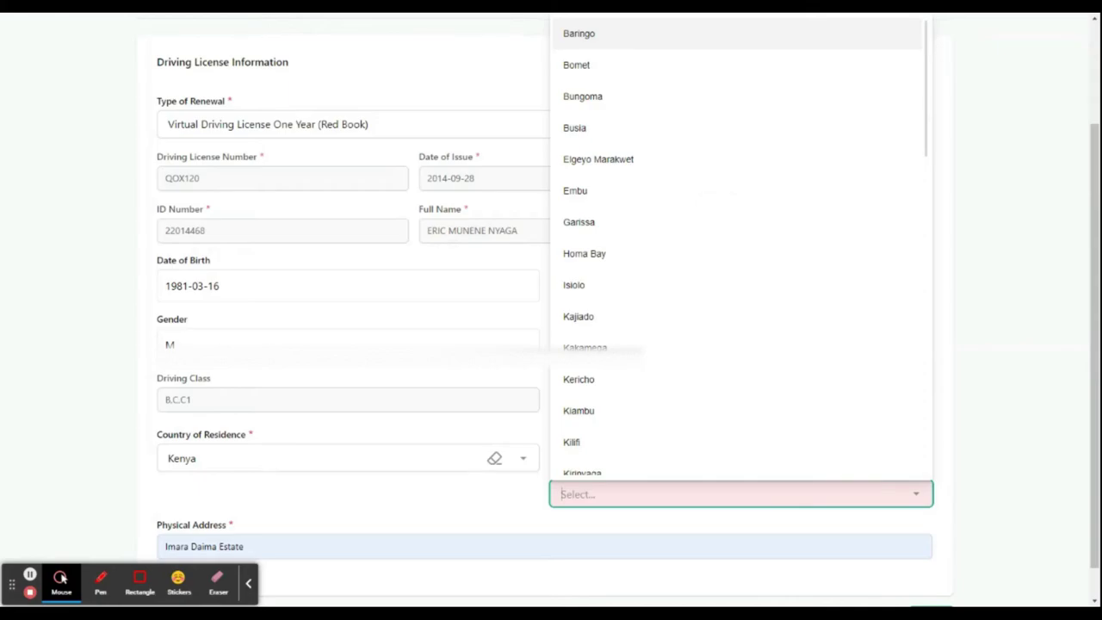
text(na)
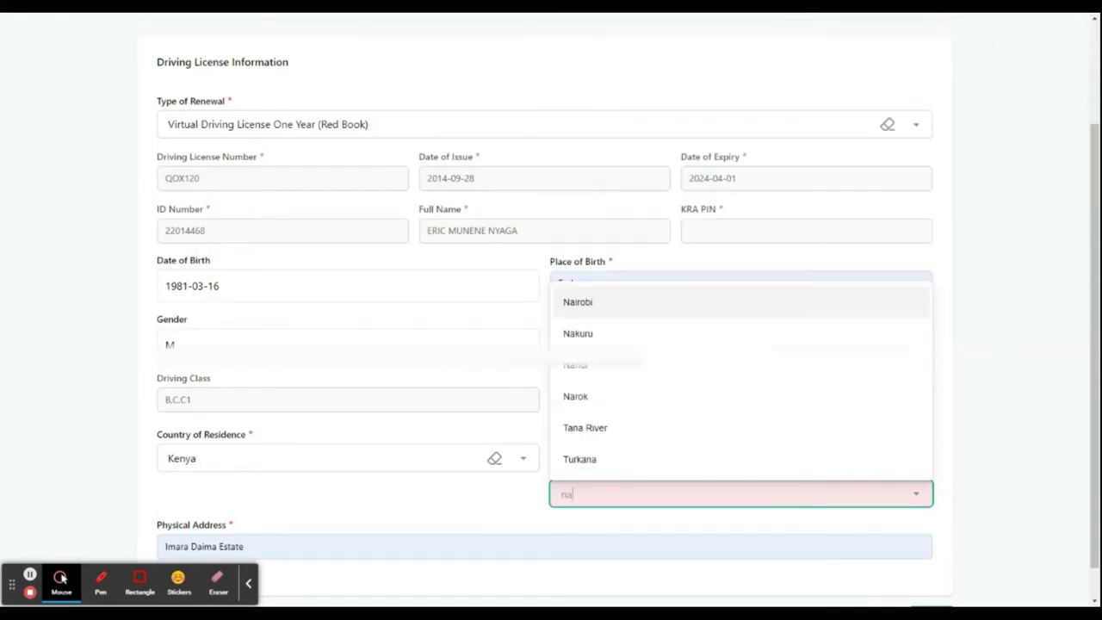
click(588, 307)
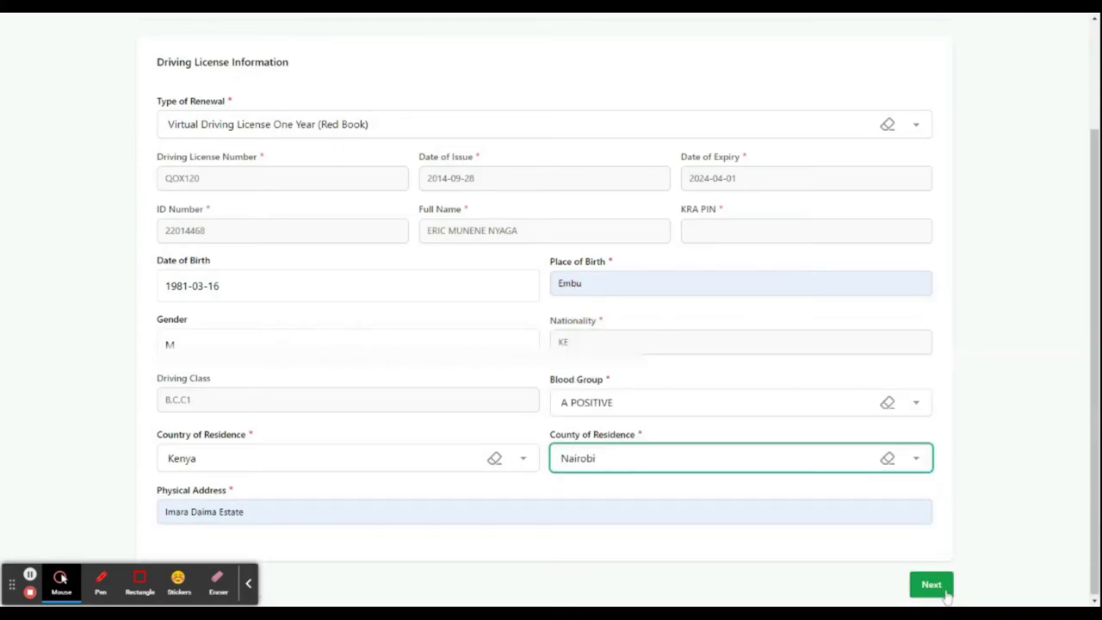
Save the licence information as a draft and advance to the passport-photo Attachments step.
click(932, 586)
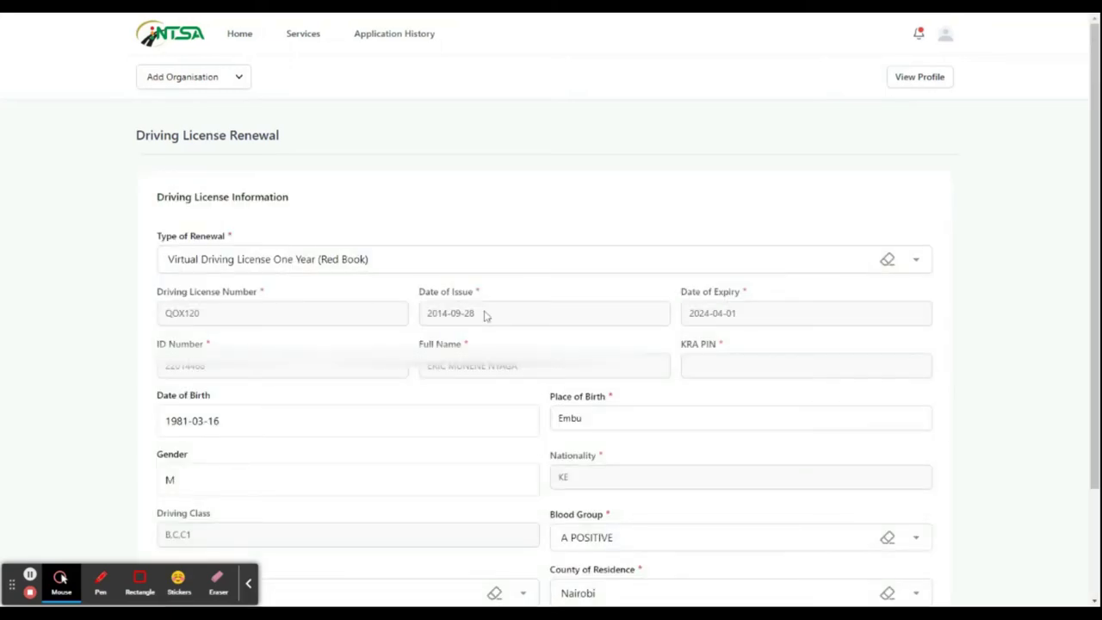
scroll(484, 316, down, 3)
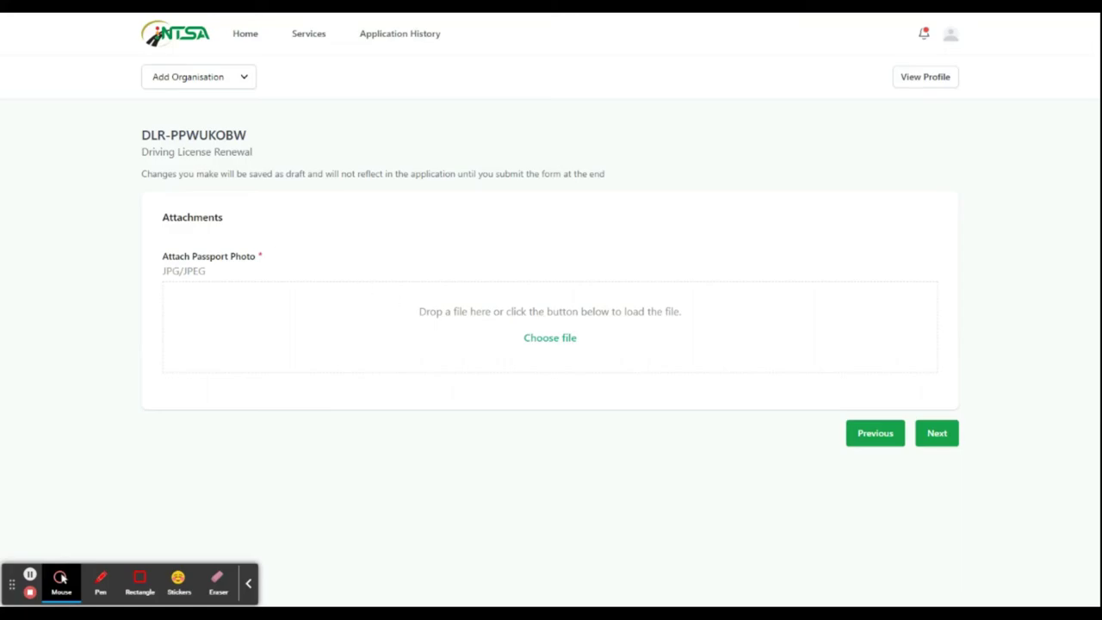
Attach the JPG passport photo and continue to the Application Declaration step.
click(547, 348)
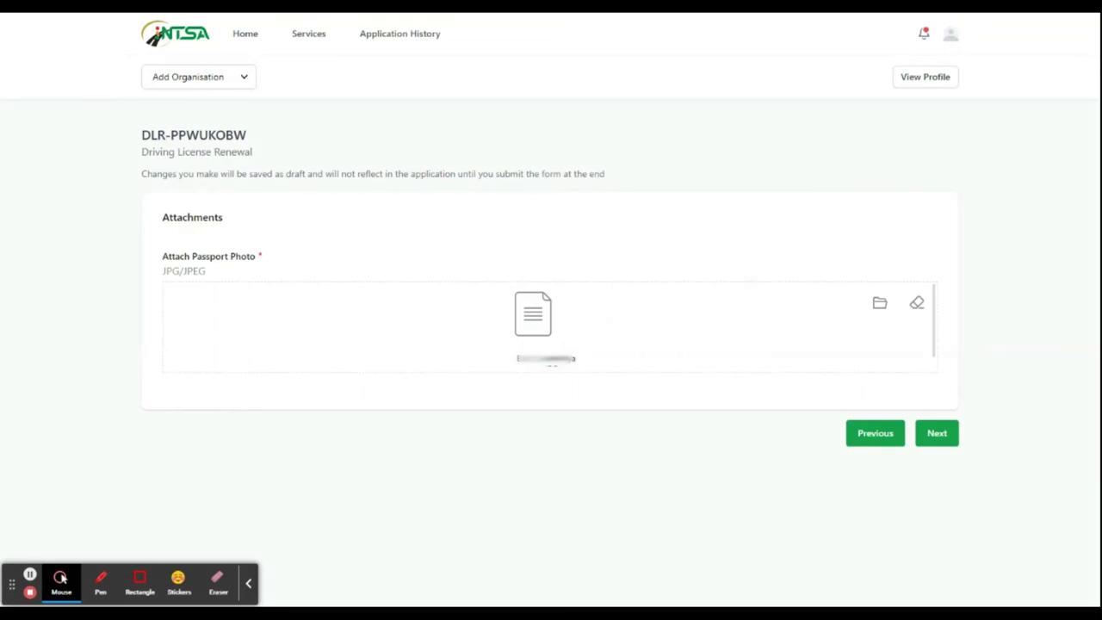
click(937, 434)
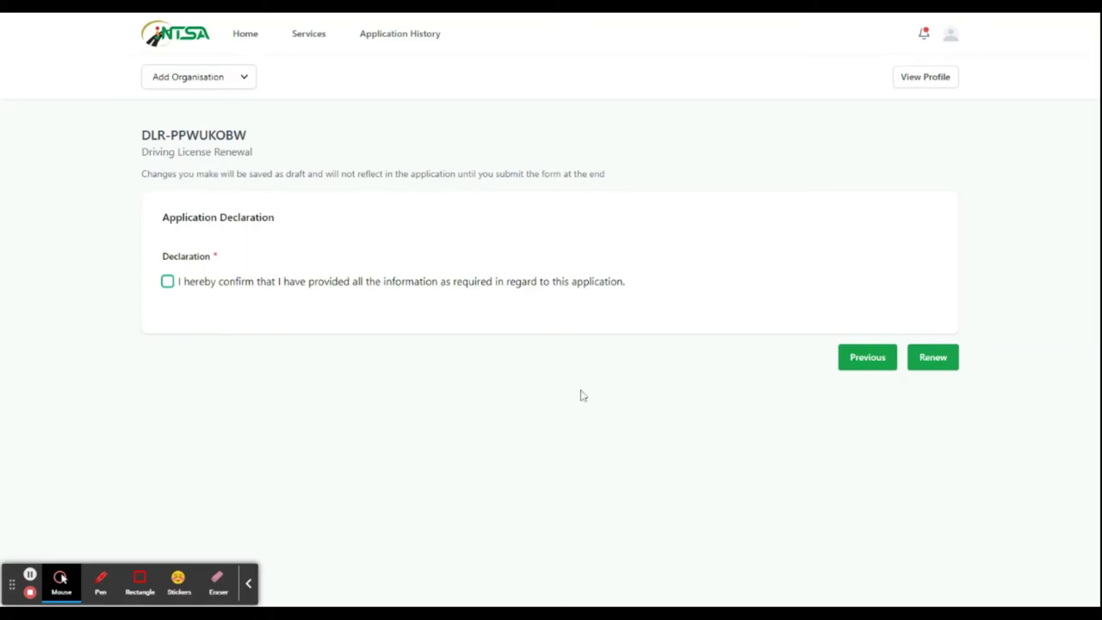
Tick the declaration, submit the licence renewal with Renew, and return to the Home dashboard.
click(168, 284)
click(928, 360)
click(249, 41)
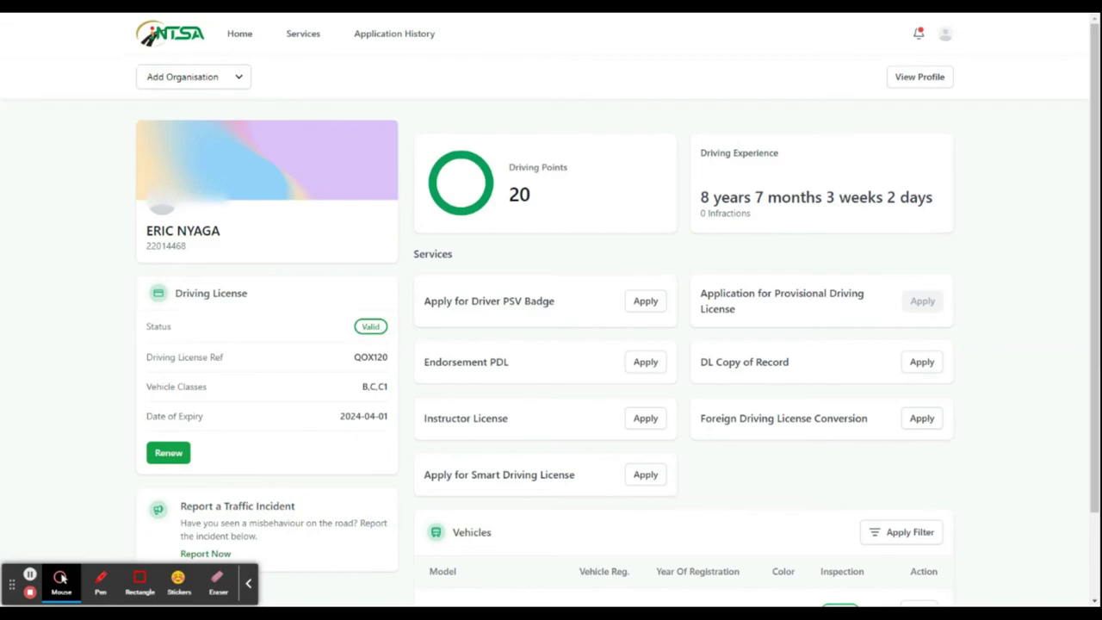
Scroll through the dashboard to review the licence summary, services and the registered Toyota Corolla.
scroll(302, 352, down, 1)
scroll(292, 350, down, 1)
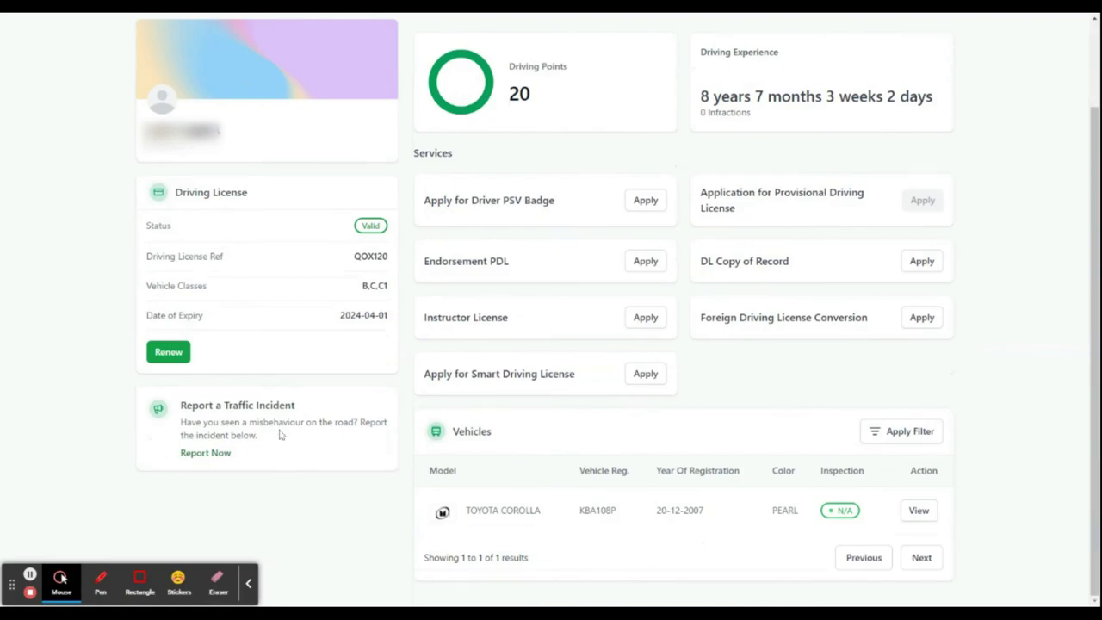
scroll(211, 401, up, 2)
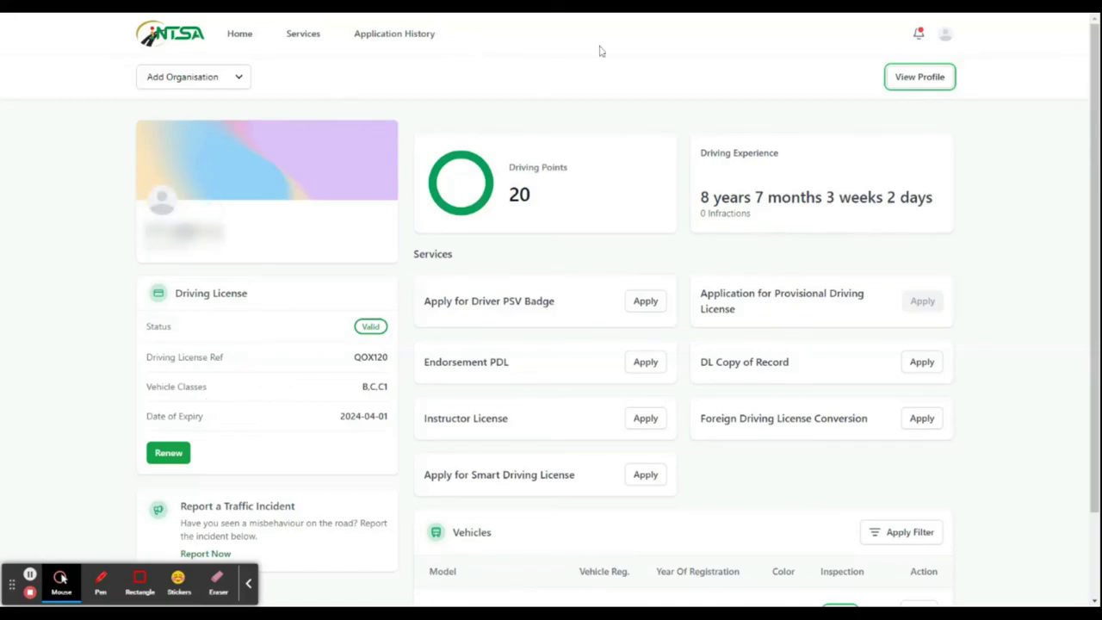
Sign out of the eCitizen account from the profile avatar menu.
click(946, 38)
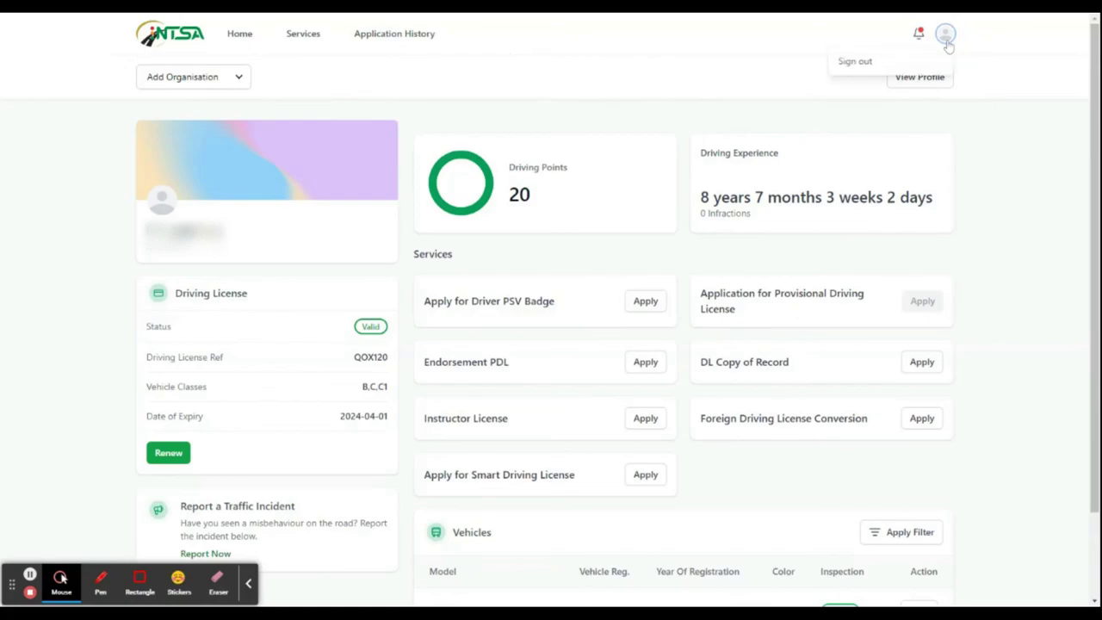
click(867, 65)
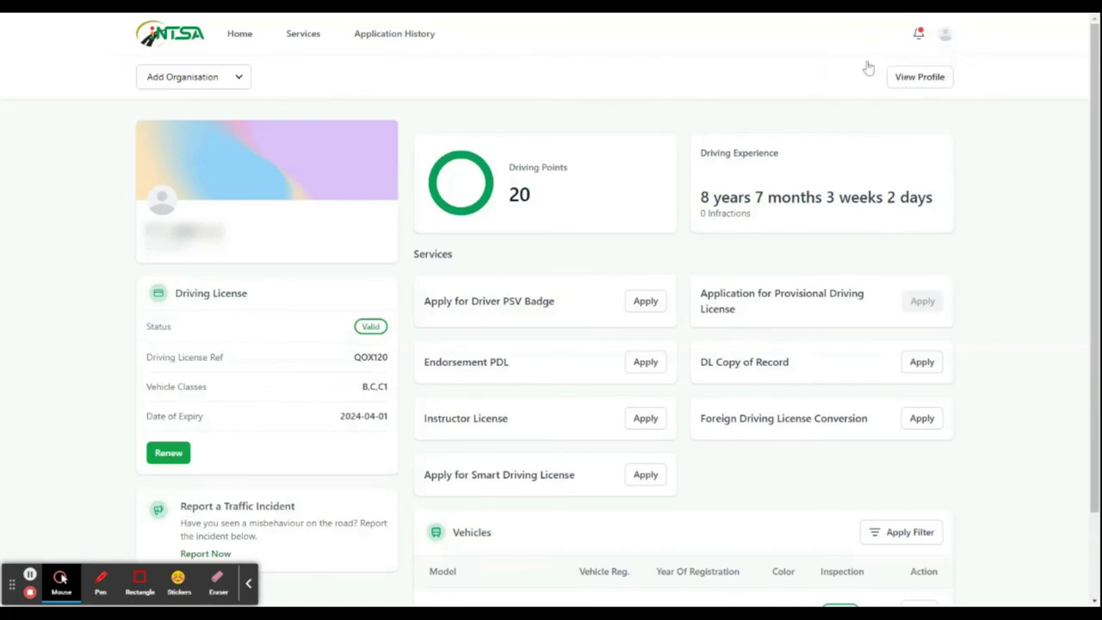